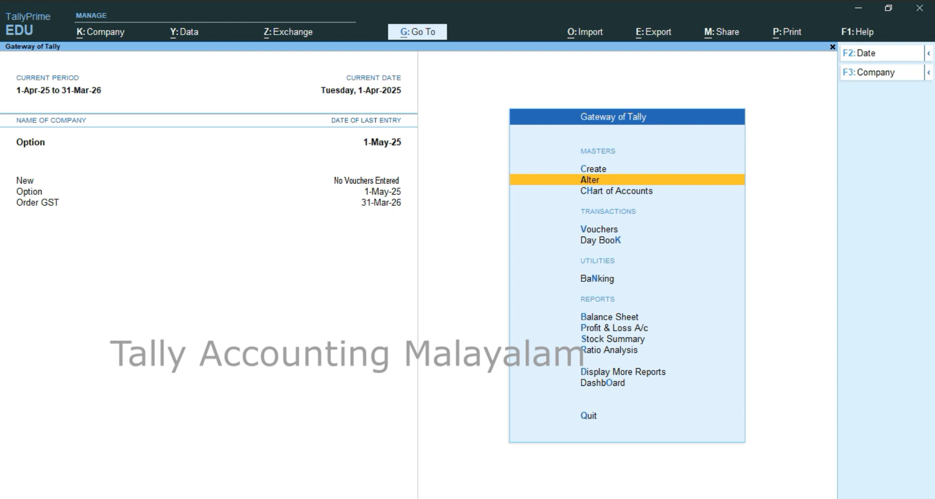
Review the list of existing ledgers in the Option company under master alteration.
mouse_move(383, 497)
key("Return")
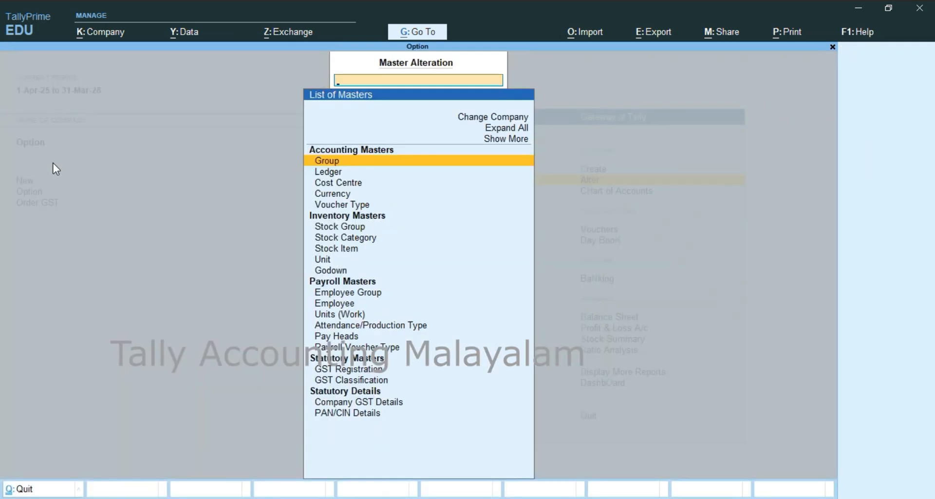
key("Down")
key("Return")
key("Down")
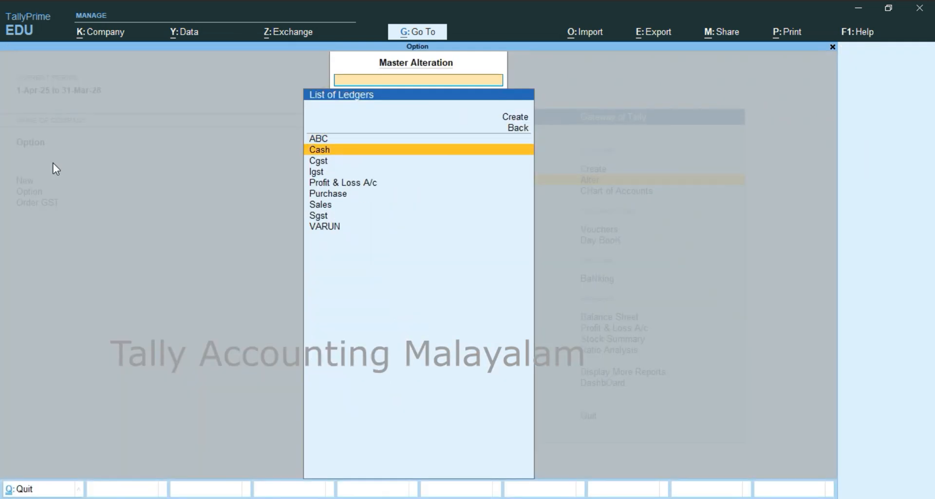
key("Down")
key("Down")
key("Down")
key("Down")
key("Down")
key("Down")
key("Down")
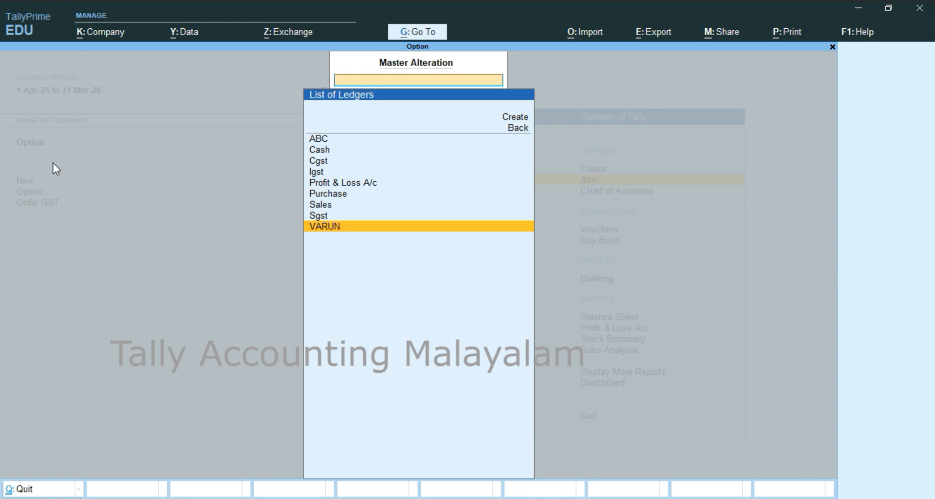
key("Escape")
key("Escape")
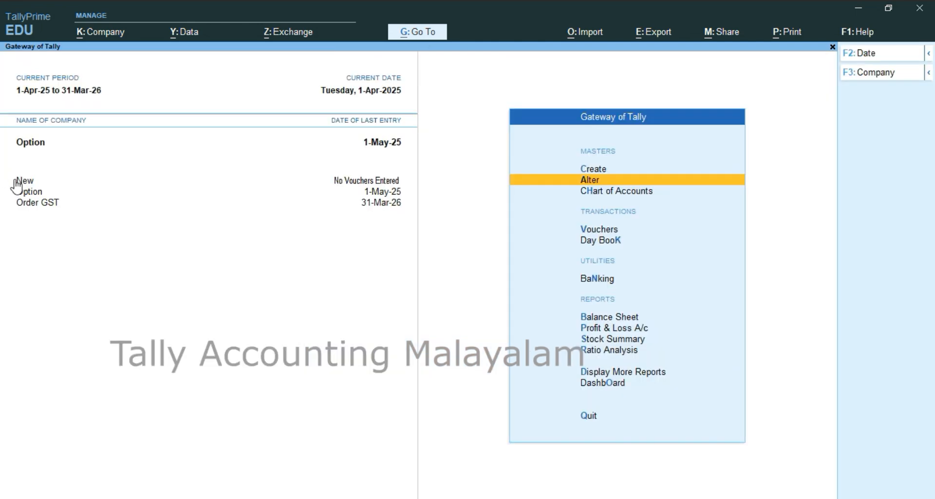
Make New the active company and view its list of ledgers under master alteration.
left_click(23, 182)
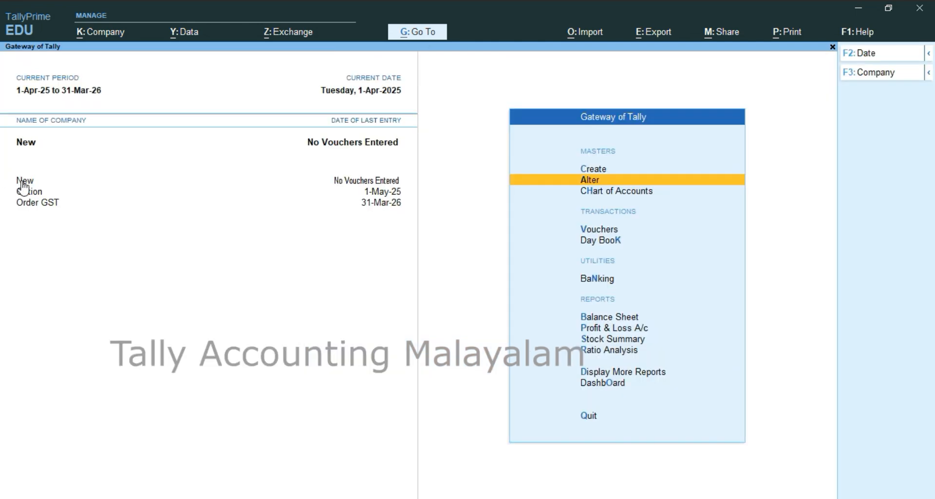
key("Return")
key("Down")
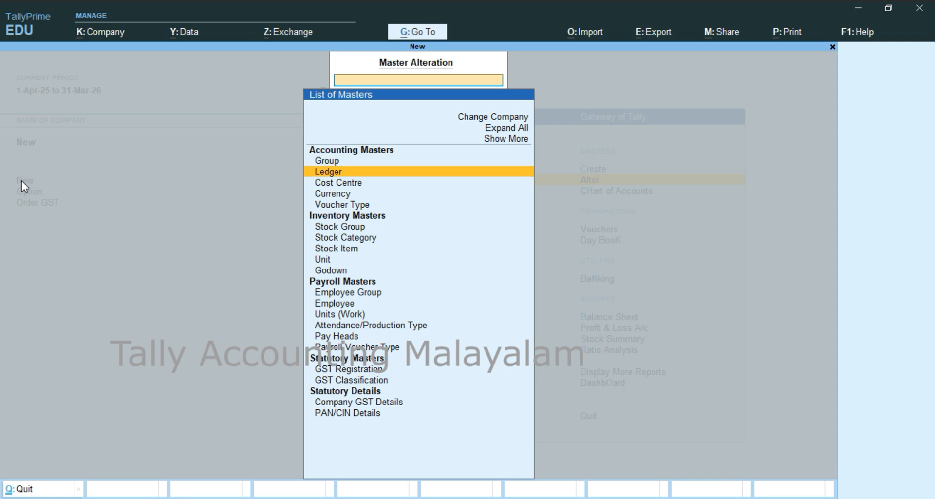
key("Return")
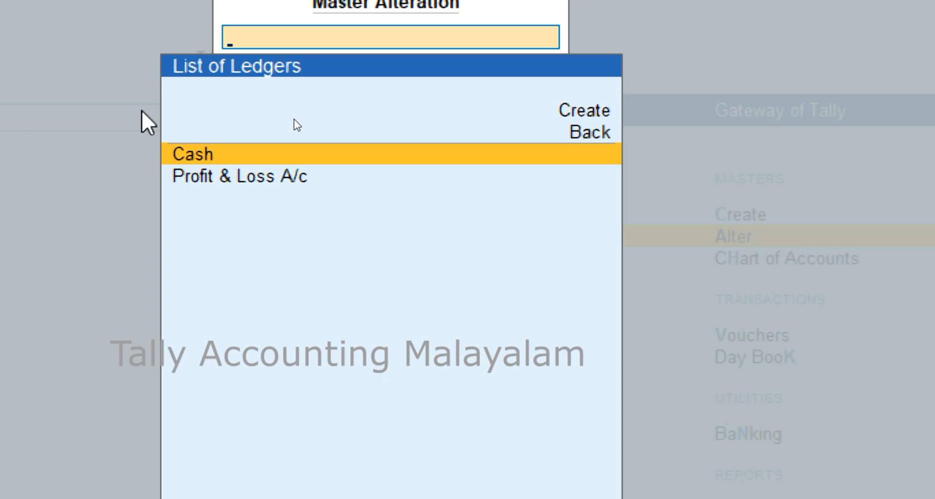
key("Escape")
key("Escape")
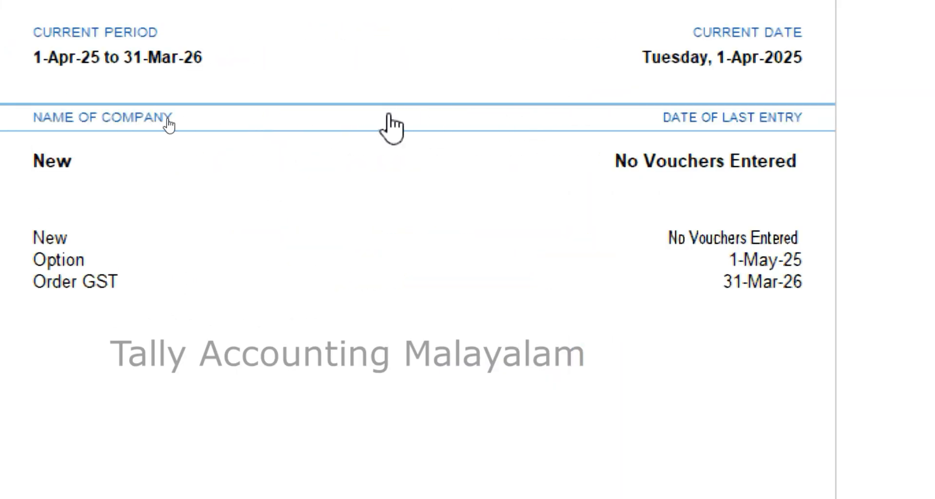
Make Option the active company again and open its Purchase ledger for alteration.
left_click(57, 263)
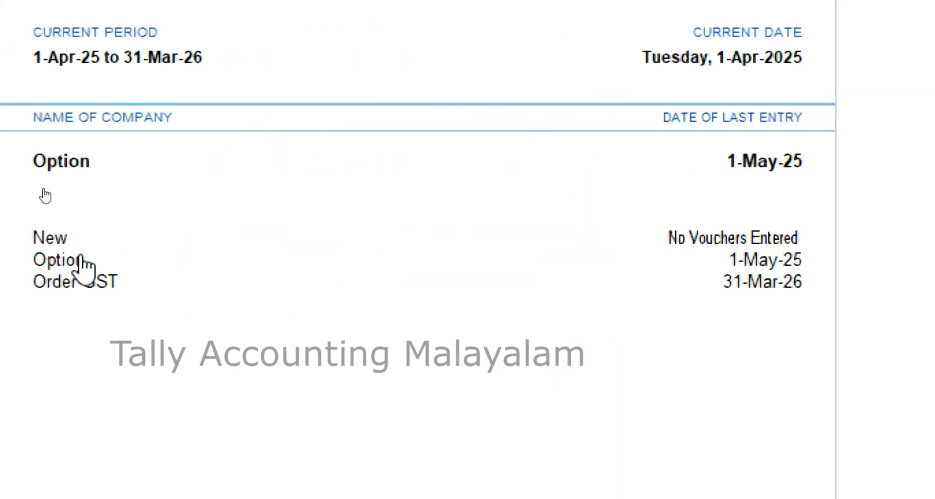
key("Return")
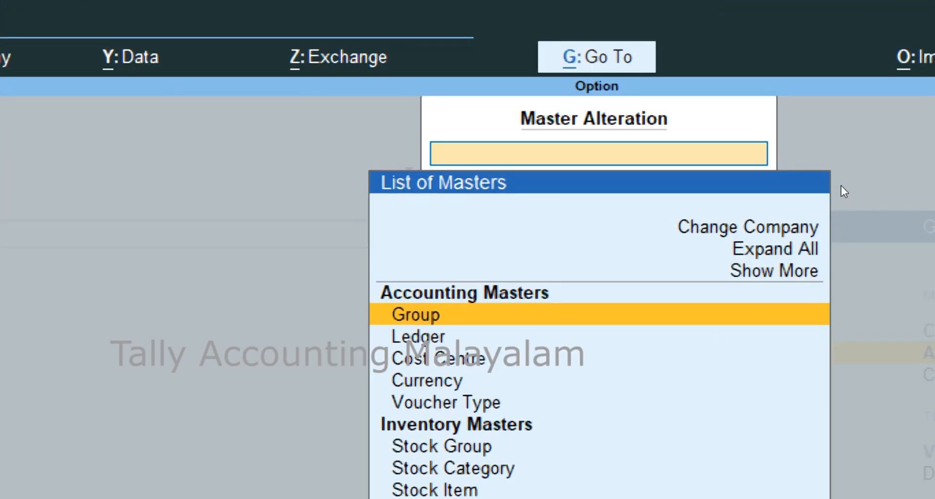
key("Down")
key("Return")
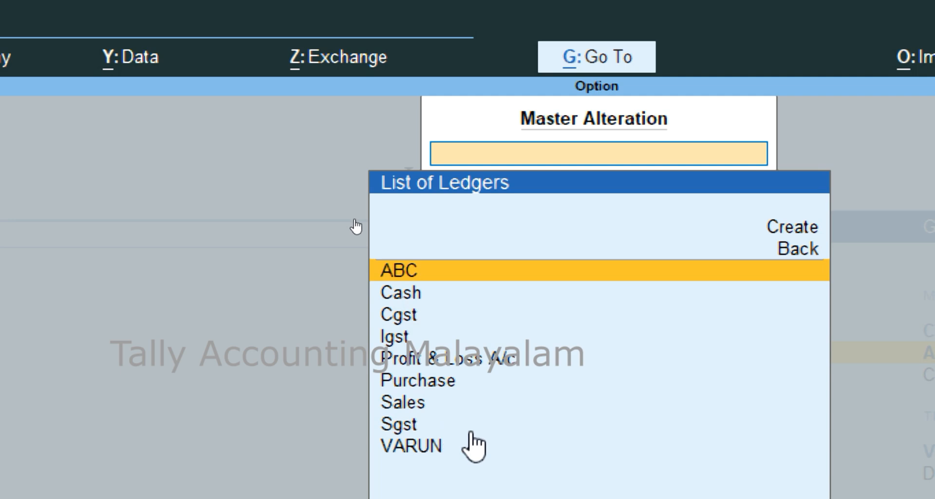
left_click(438, 386)
left_click(440, 389)
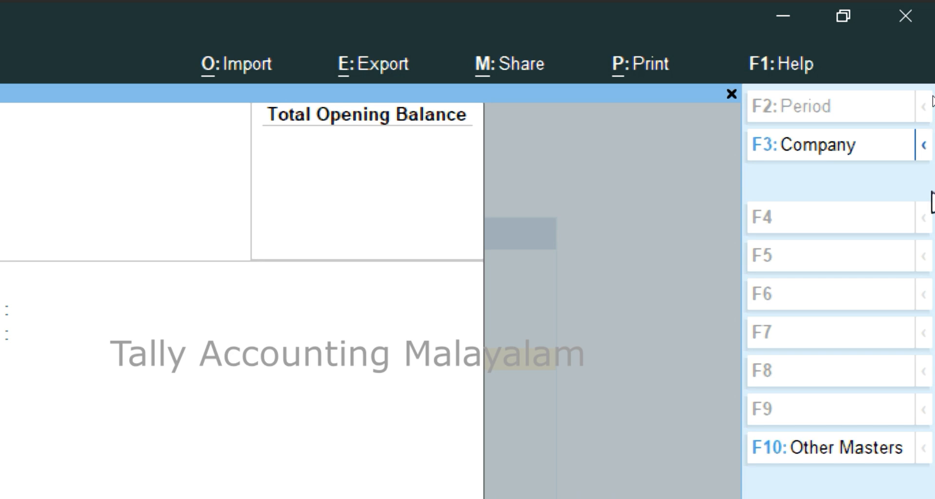
Copy the open Purchase ledger into the New company by changing company, save it, and return to the Gateway of Tally.
key("F3")
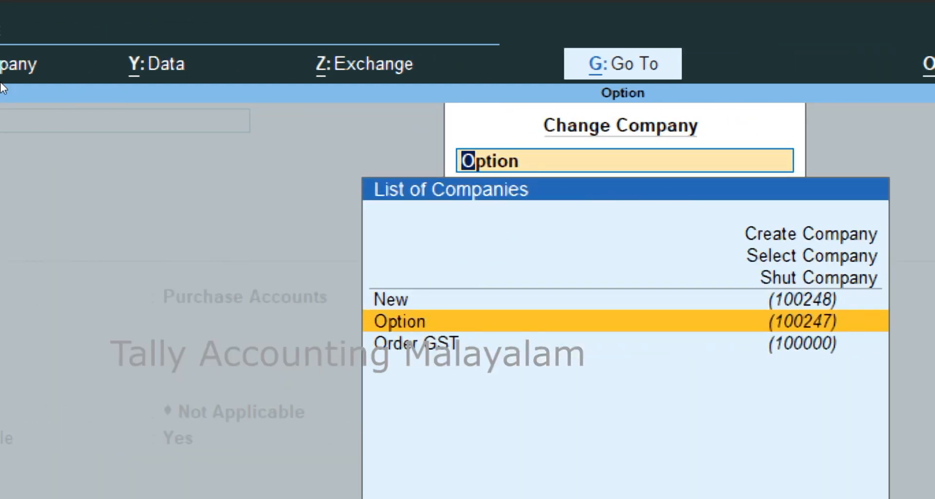
key("Up")
key("Return")
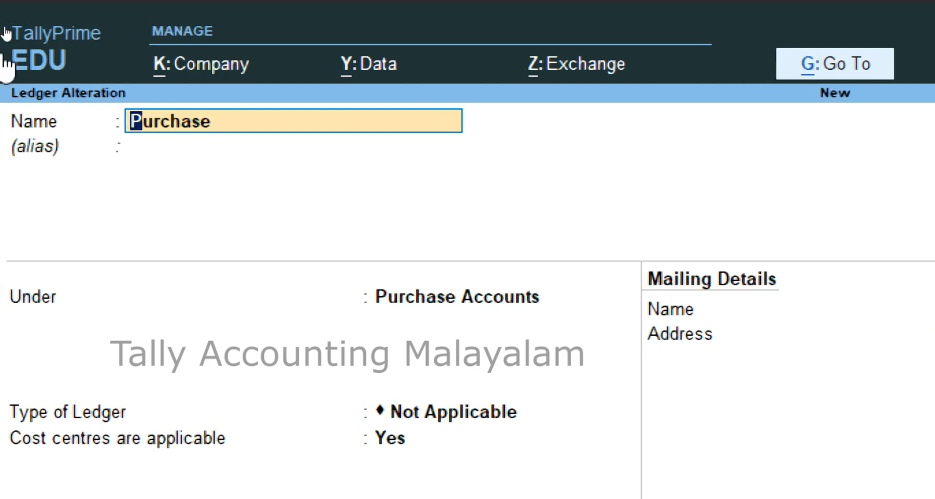
key("ctrl+a")
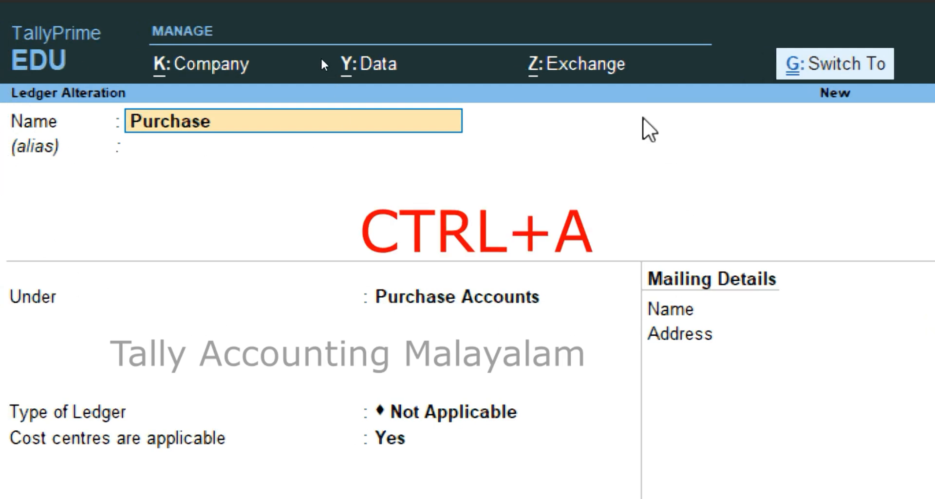
key("ctrl+a")
key("Escape")
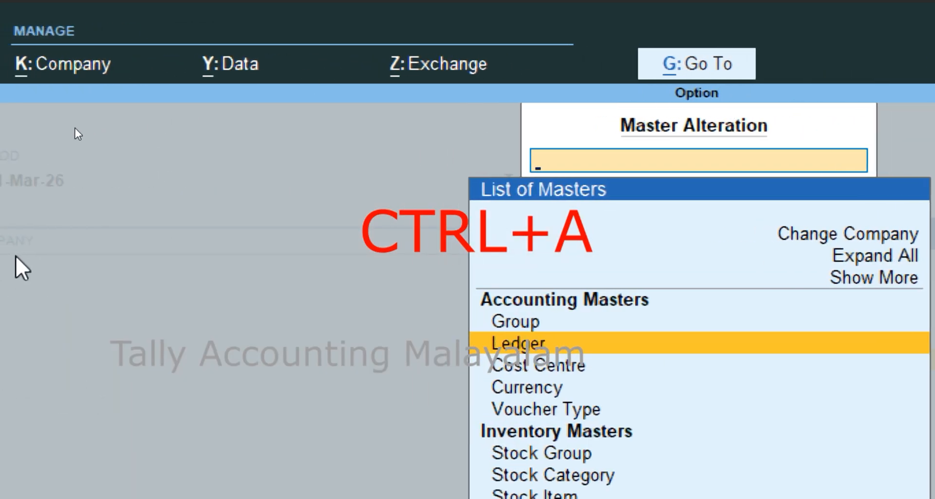
key("Escape")
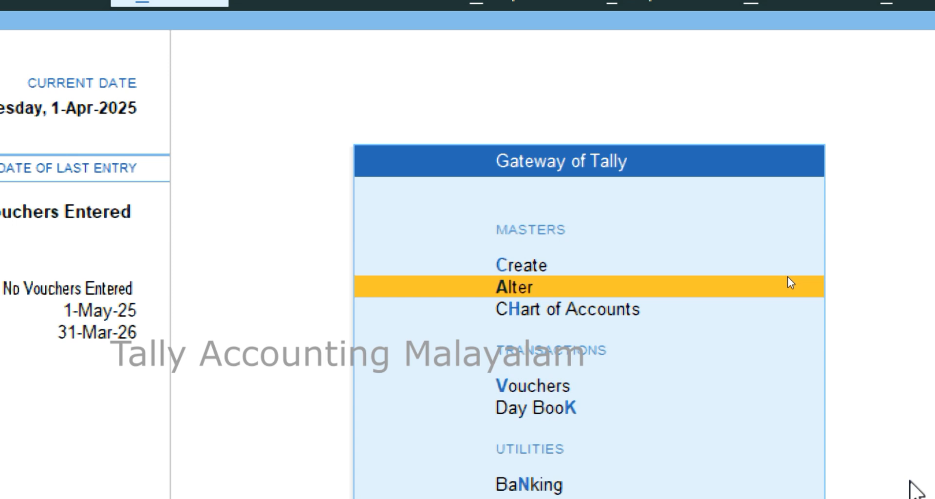
Check the New company's ledger list for the copied Purchase ledger.
left_click(788, 280)
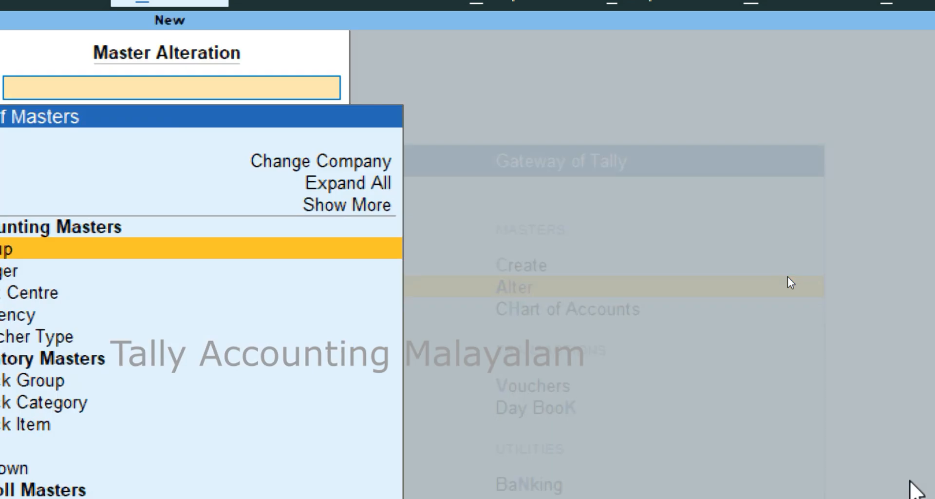
key("Down")
key("Return")
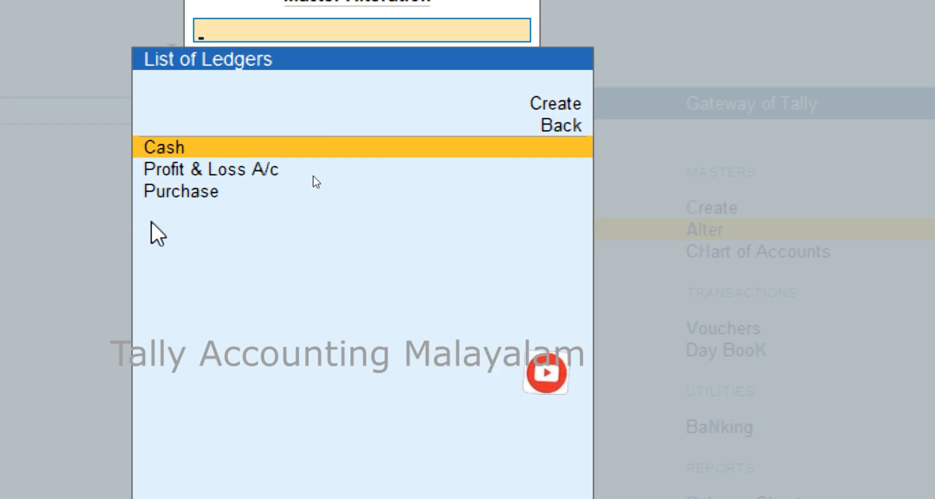
key("Escape")
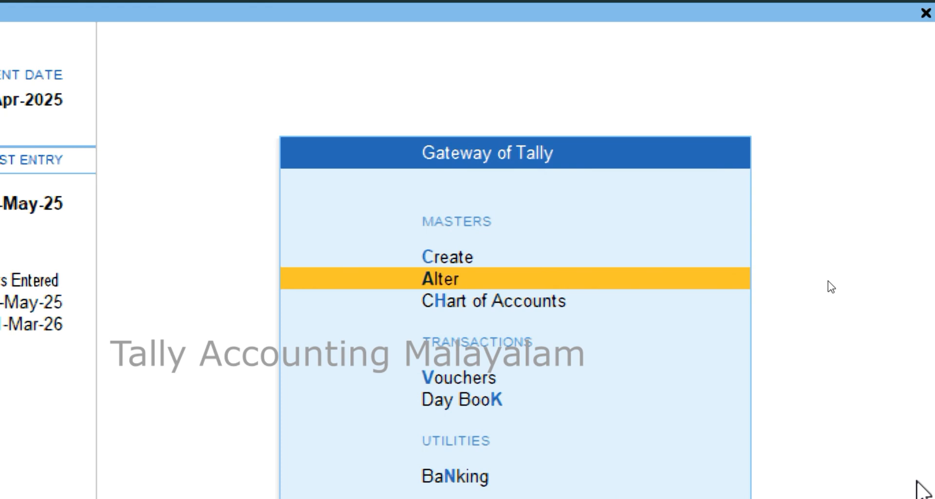
Open the Purchase voucher for ABC from the Option company's Day Book.
key("Down")
key("Down")
key("Down")
key("Return")
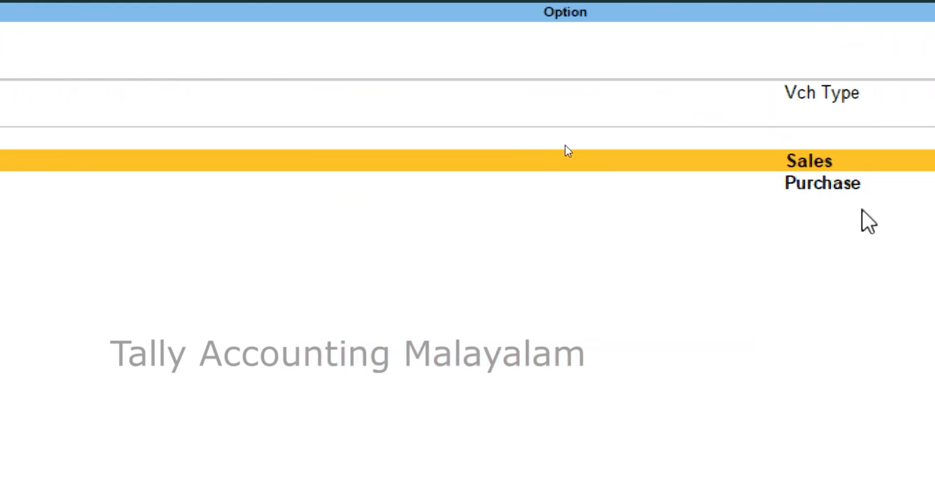
left_click(837, 184)
left_click(835, 184)
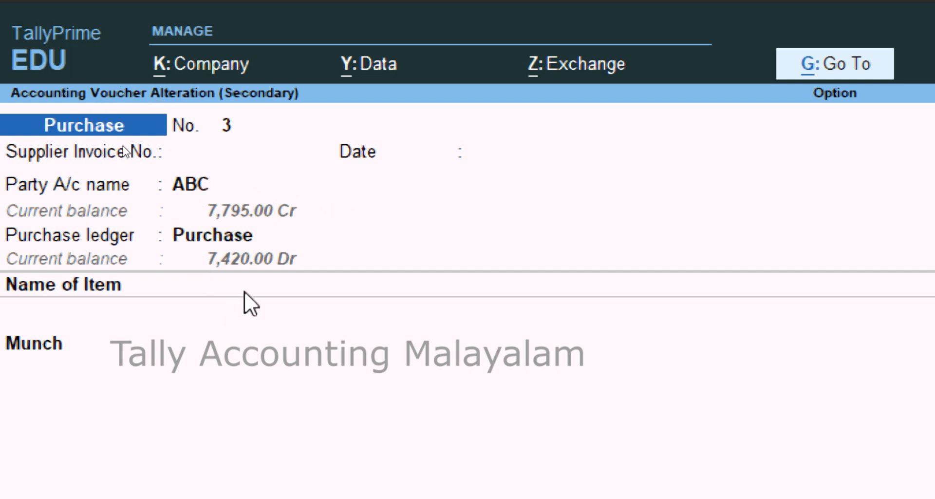
Try to copy the open Purchase voucher into the New company and save it, then quit the voucher.
key("F3")
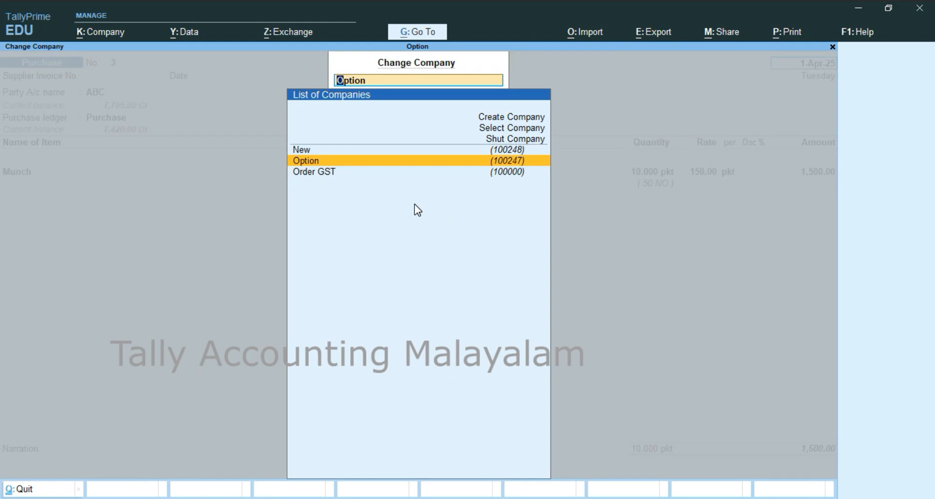
key("Up")
key("Return")
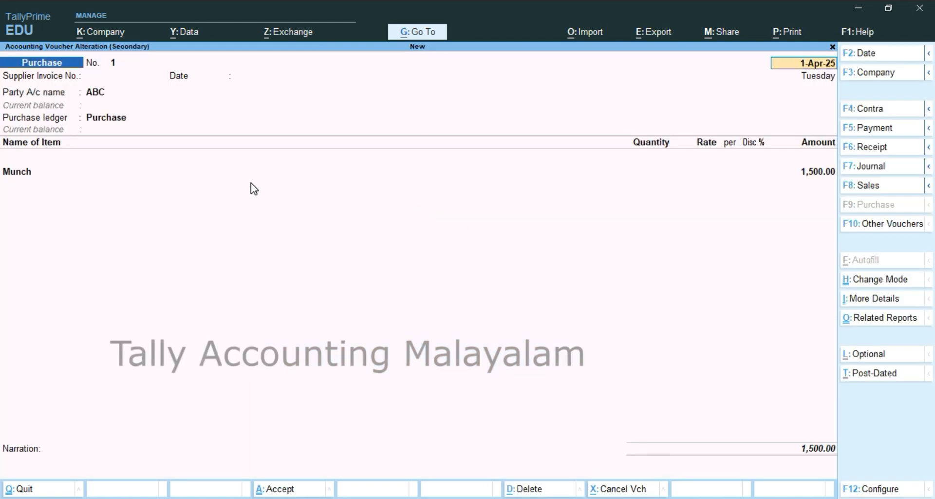
key("ctrl")
key("ctrl+a")
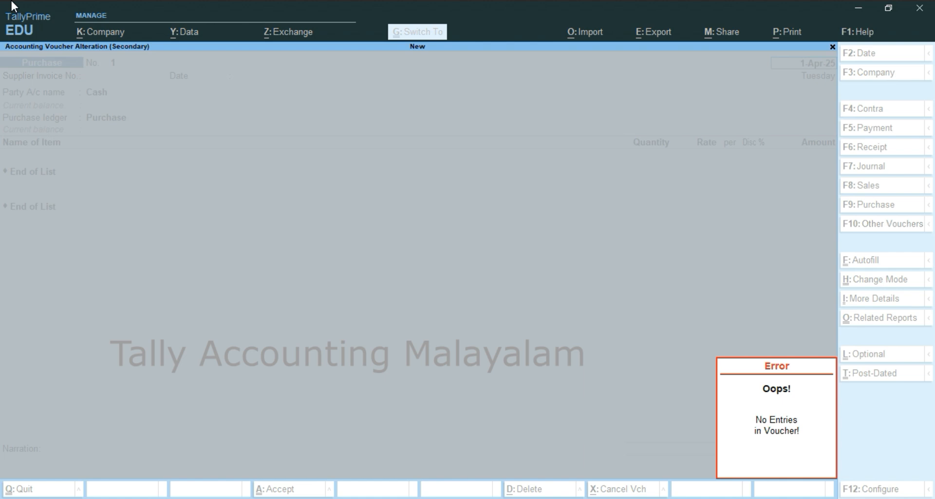
key("Escape")
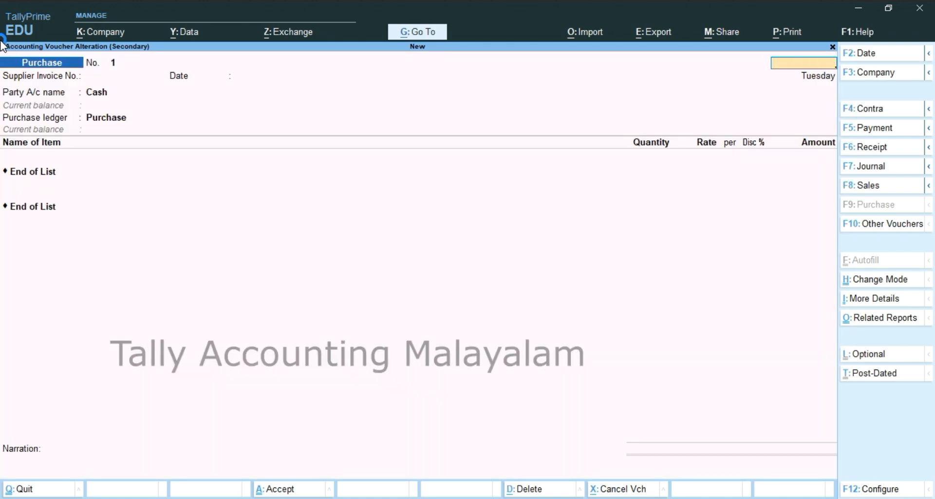
key("Escape")
key("y")
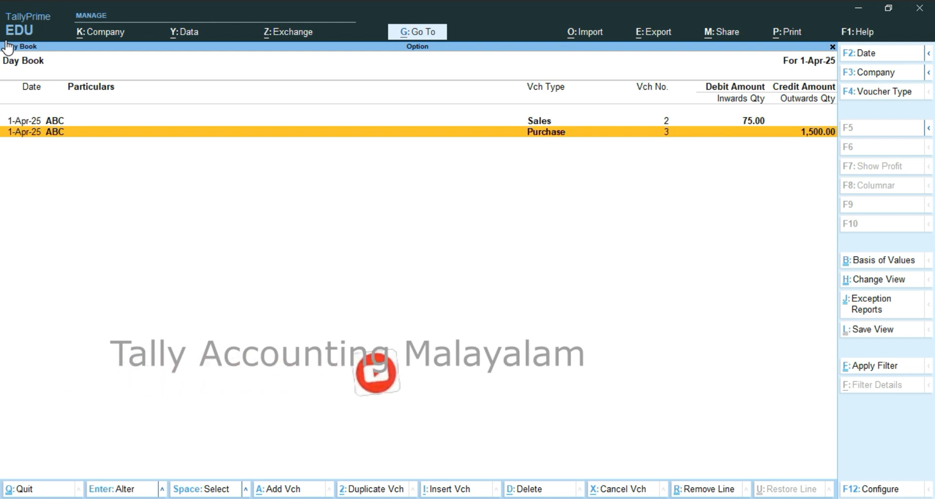
Leave the Day Book and open the Option company's Profit & Loss A/c in detailed view.
key("Escape")
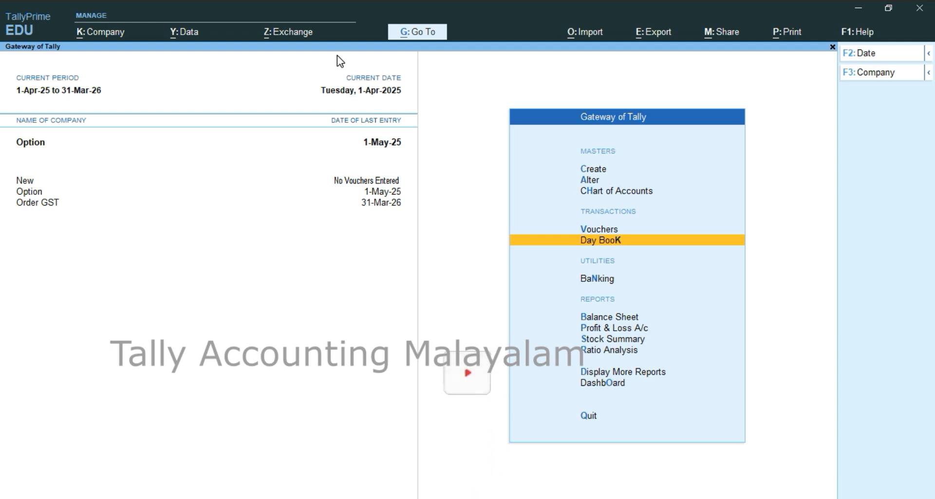
key("p")
key("alt+F5")
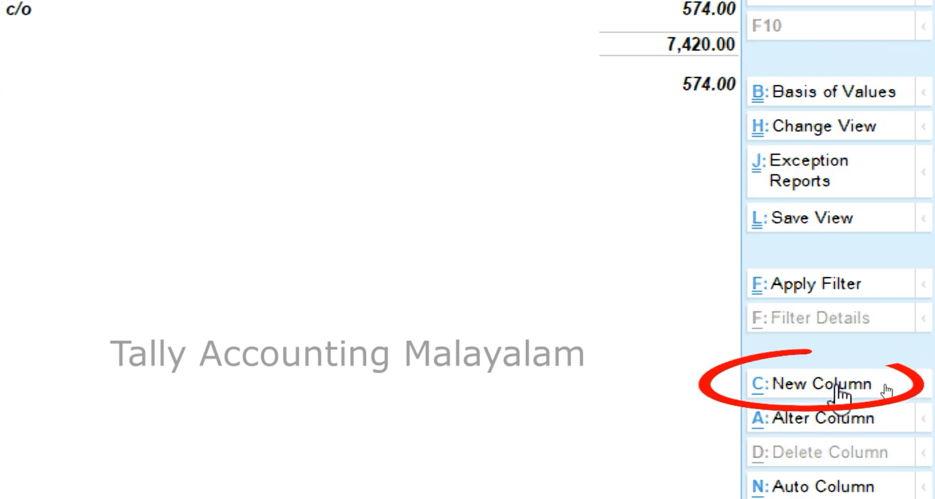
Add a comparison column for the Order GST company covering 1-Apr-25 to 31-Mar-26, with default stock valuation and actual values.
left_click(784, 392)
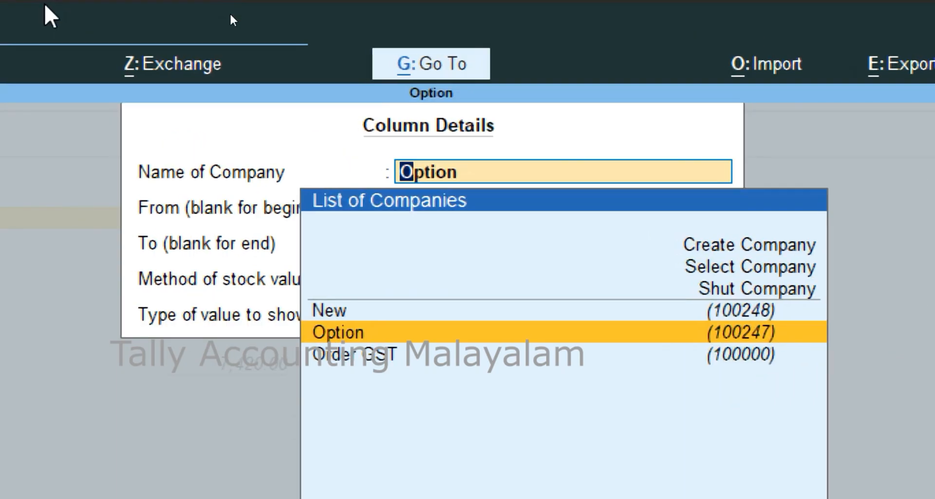
left_click(380, 355)
key("Return")
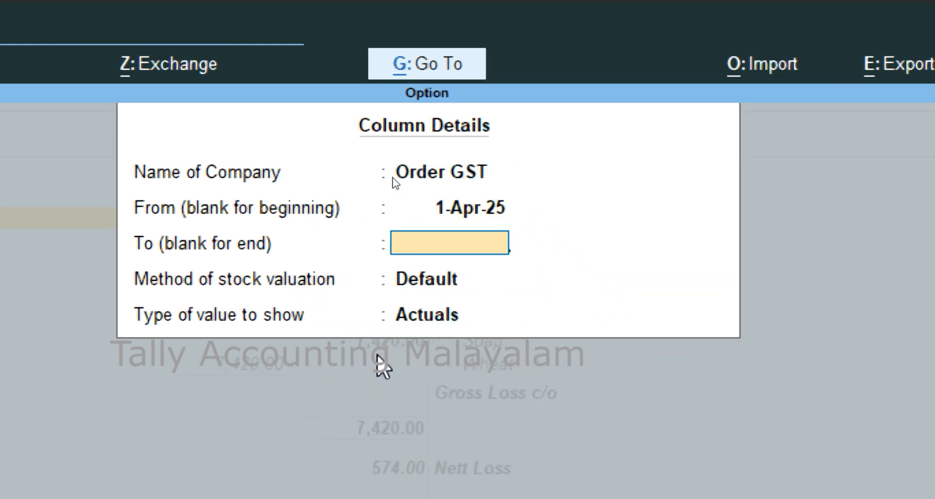
key("Return")
key("Return")
key("Return")
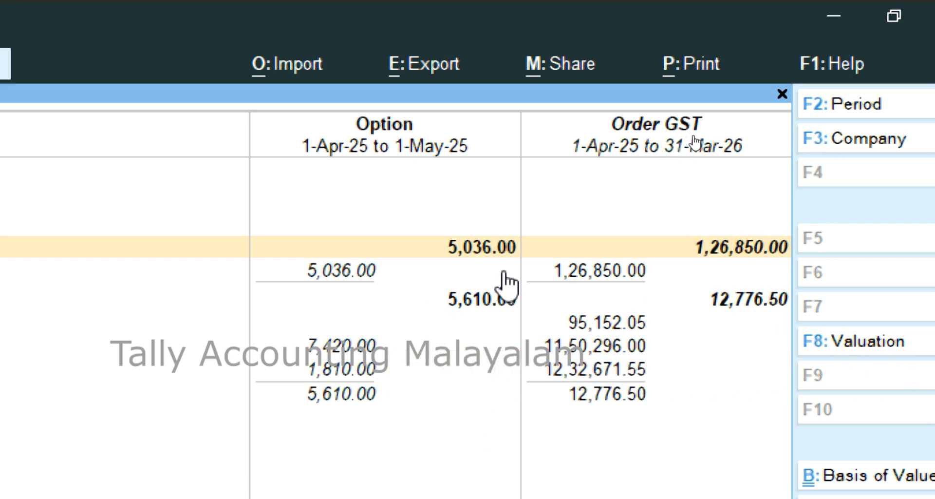
Leave the Profit & Loss A/c and open the Option company's Purchase Register from the account books.
key("Escape")
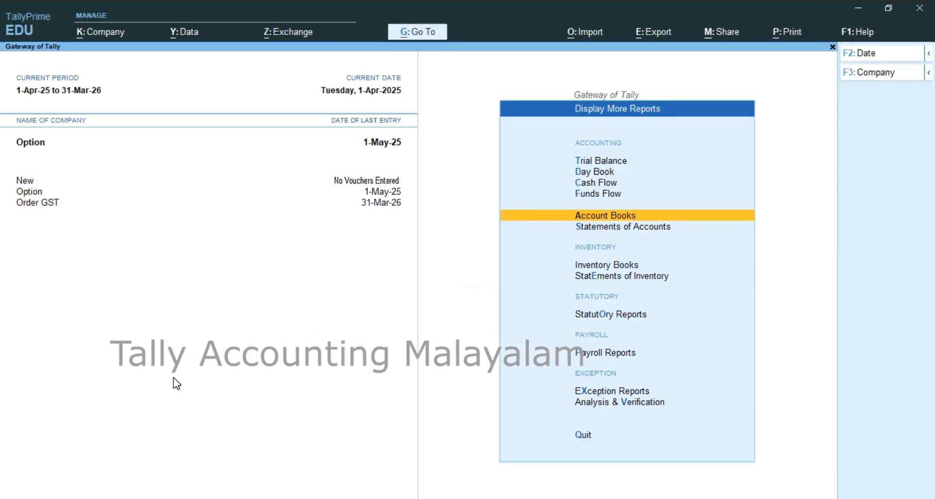
key("Escape")
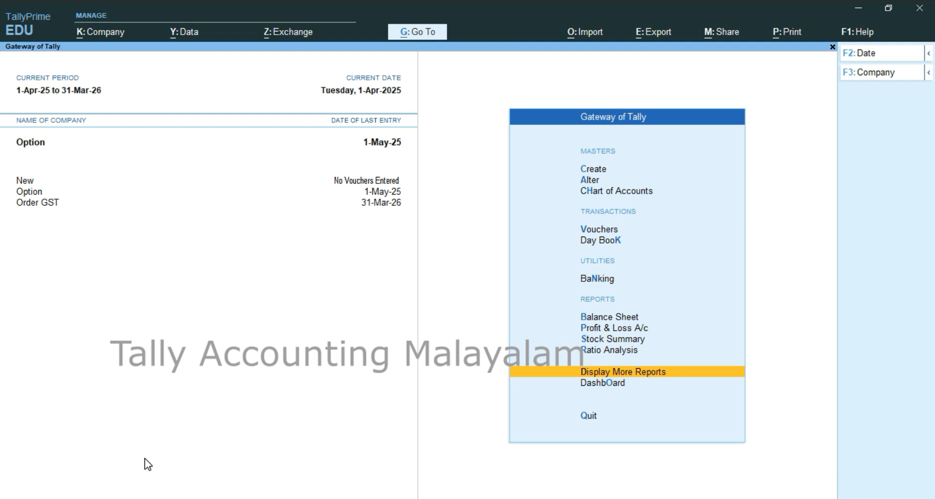
key("Return")
key("a")
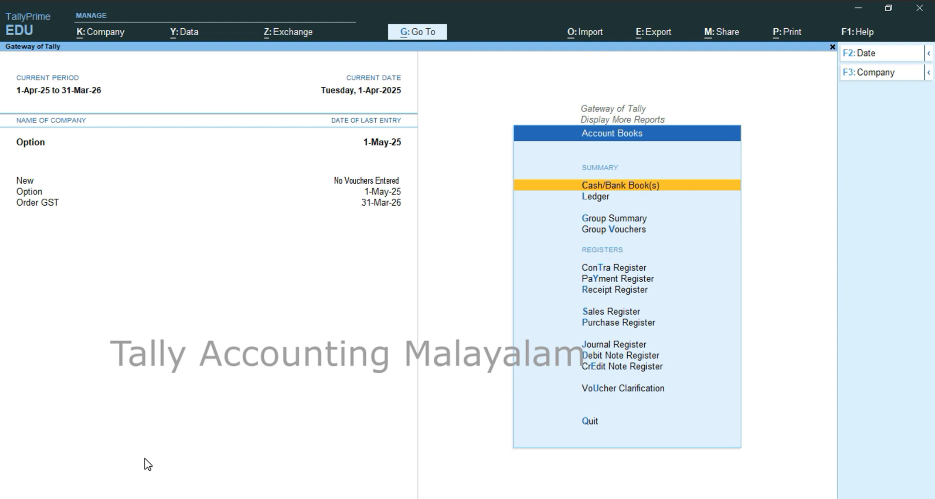
key("p")
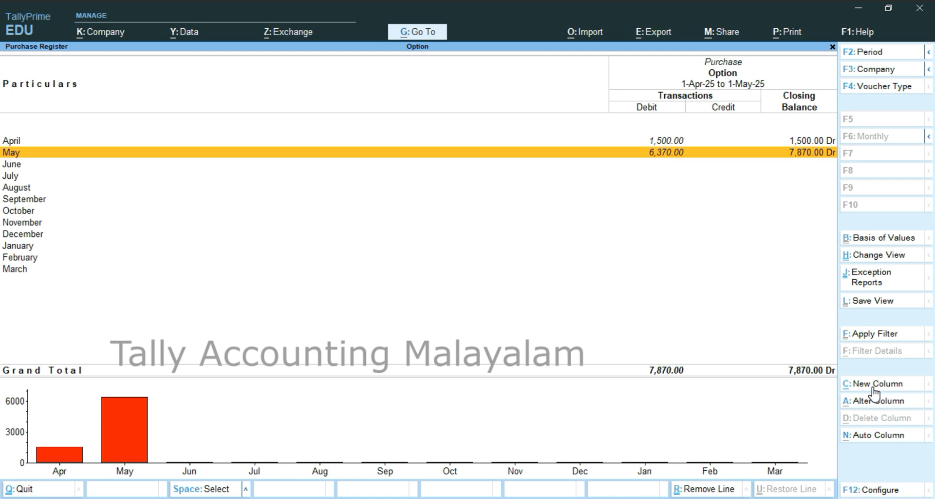
Add a comparison column for the Order GST company, starting 1-Apr-25 with a blank end date and the Purchase voucher type.
left_click(859, 386)
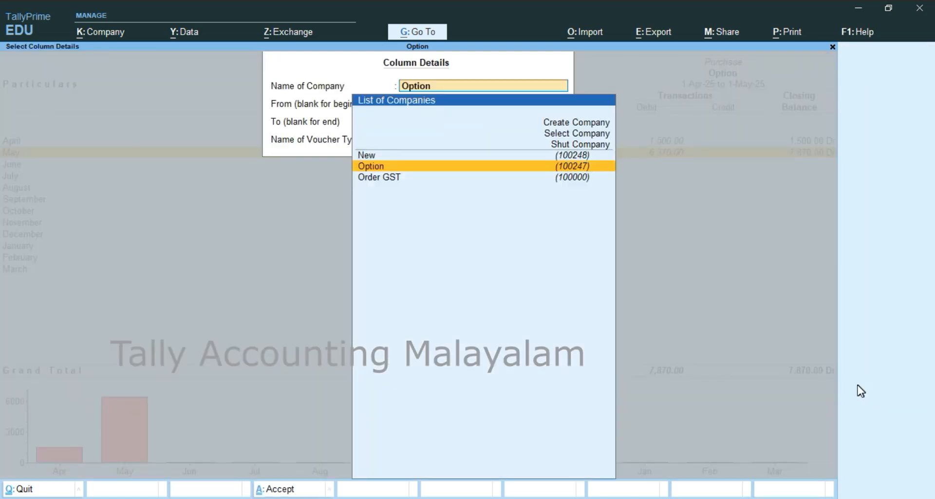
left_click(387, 180)
left_click(387, 178)
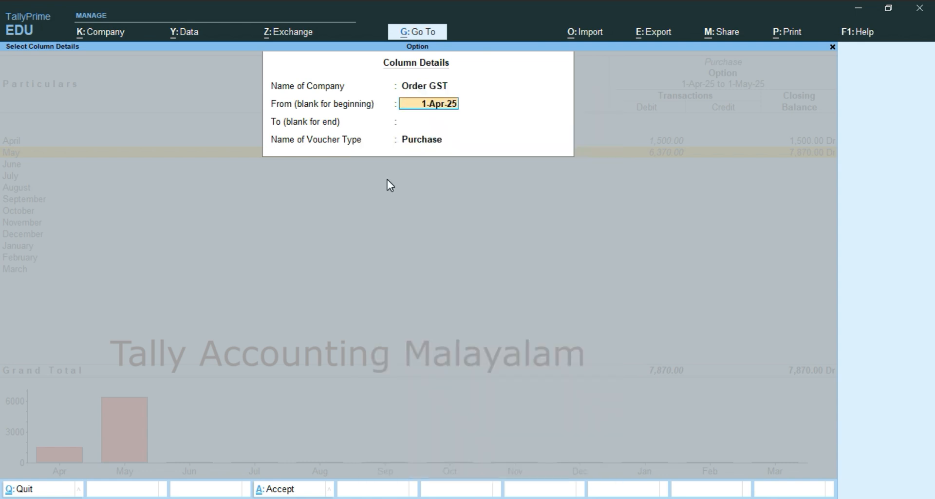
key("Return")
key("Return")
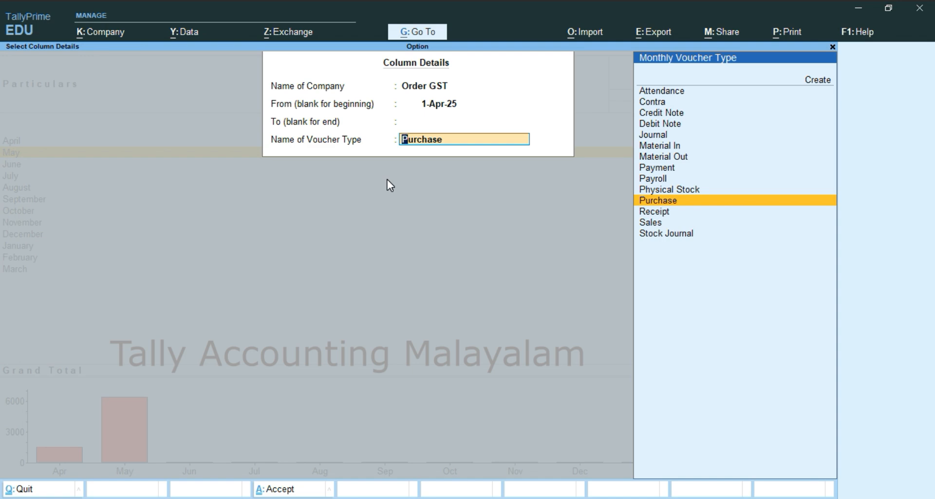
key("Return")
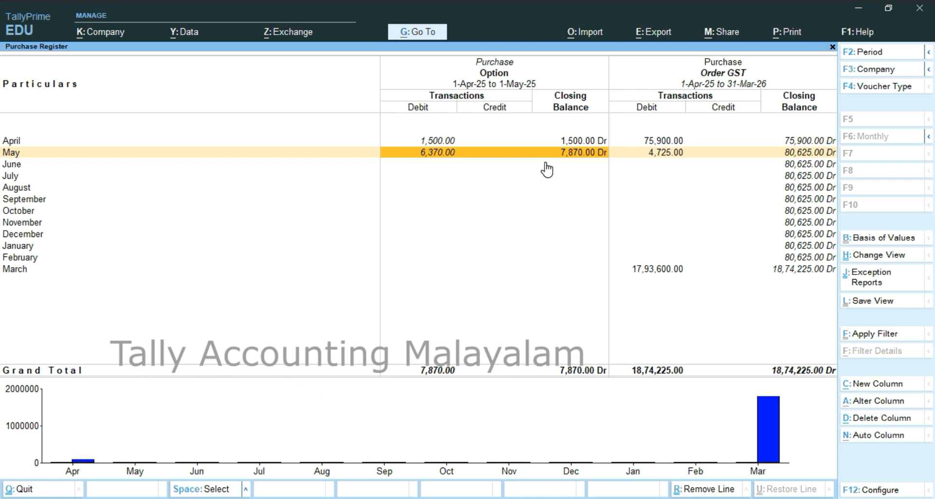
Leave the Purchase Register and start multi ledger creation under All Items from the Chart of Accounts ledger list.
key("Escape")
key("Escape")
key("Escape")
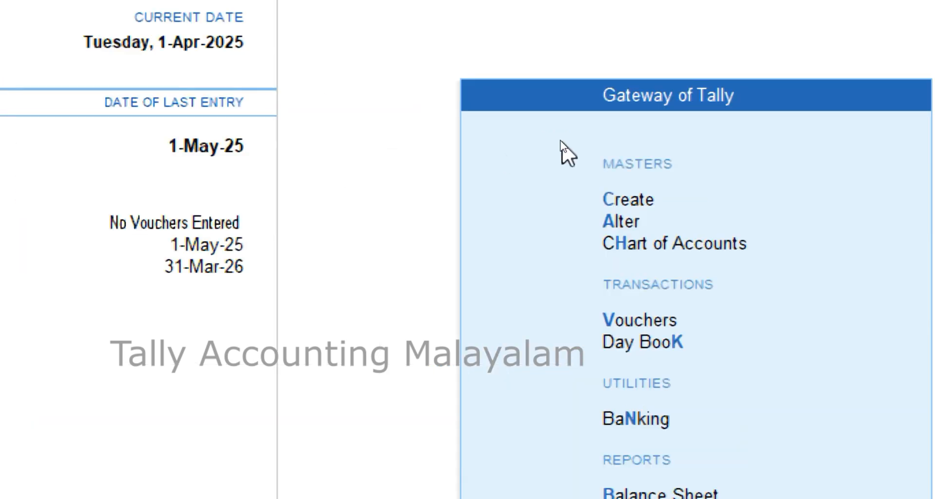
left_click(659, 239)
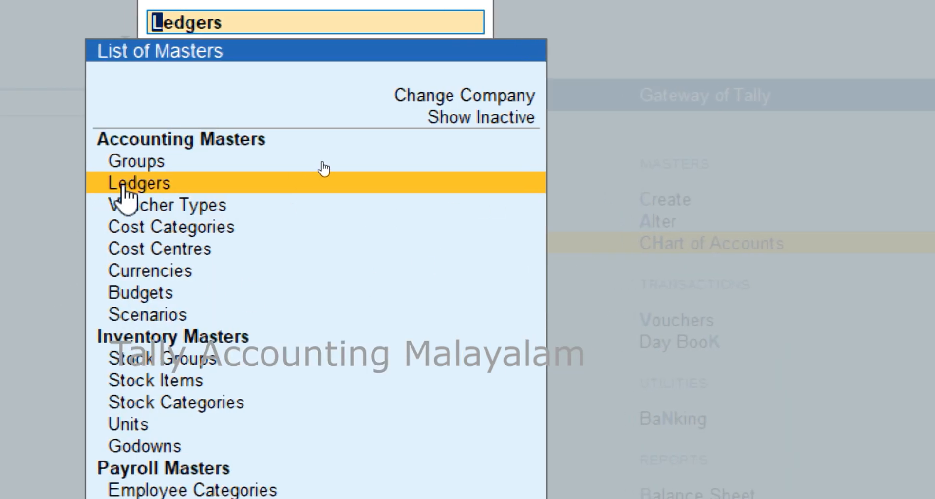
left_click(124, 186)
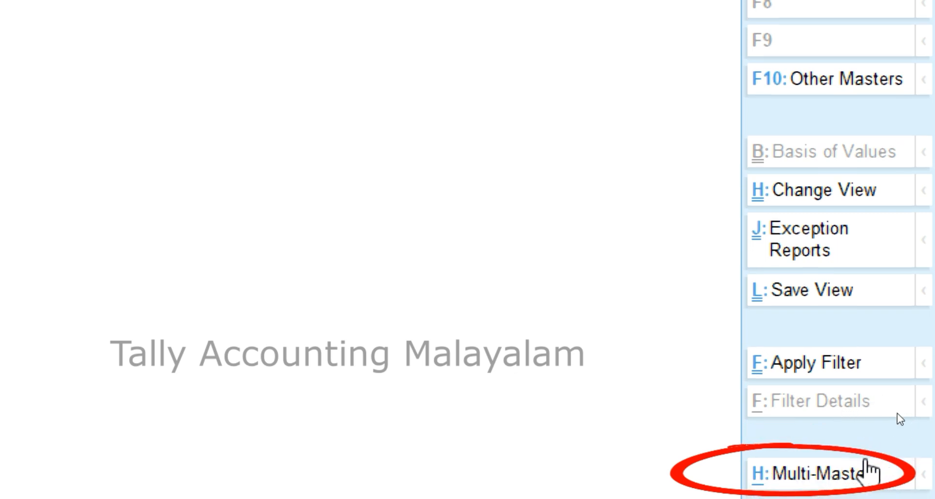
left_click(797, 475)
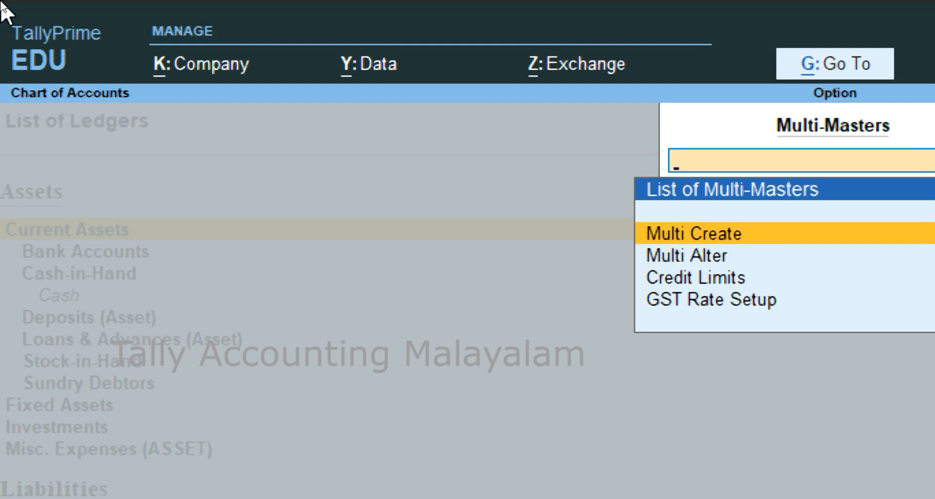
key("Return")
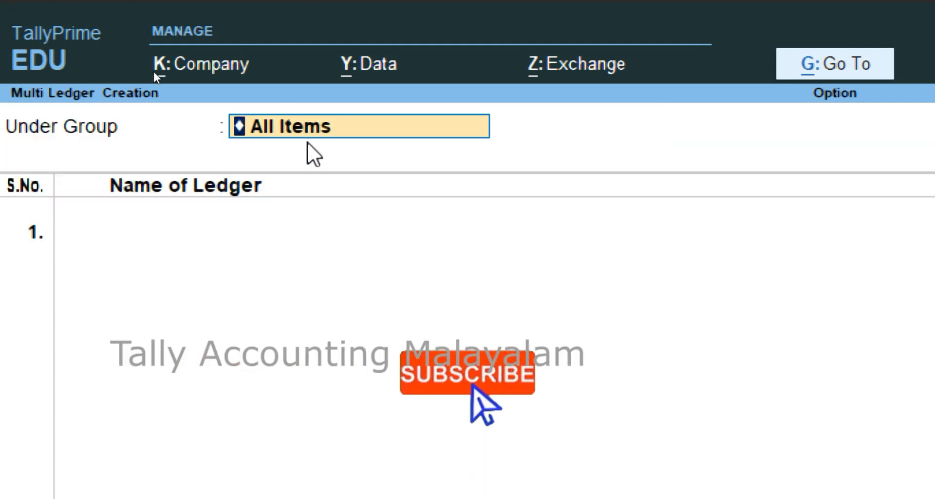
key("Return")
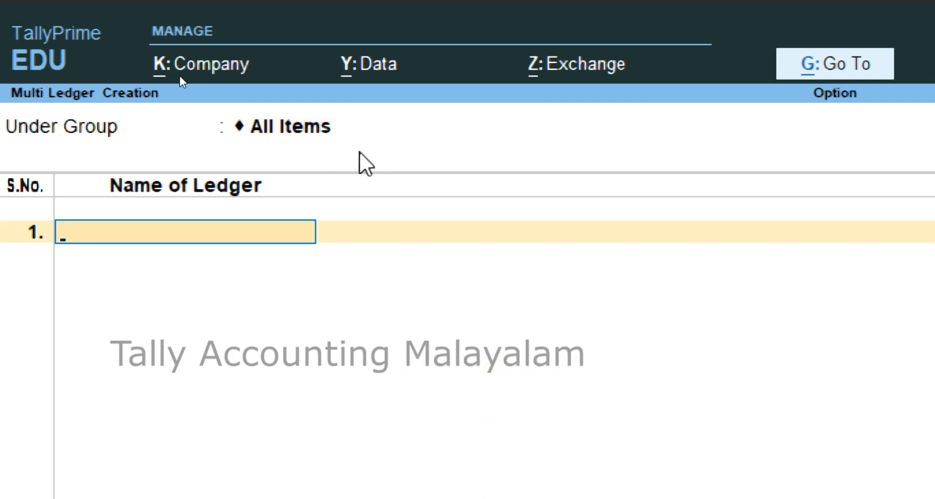
Enter a Capital ledger under Capital Account with an opening balance of 1,50,000.00 Cr.
type("Capital")
key("Return")
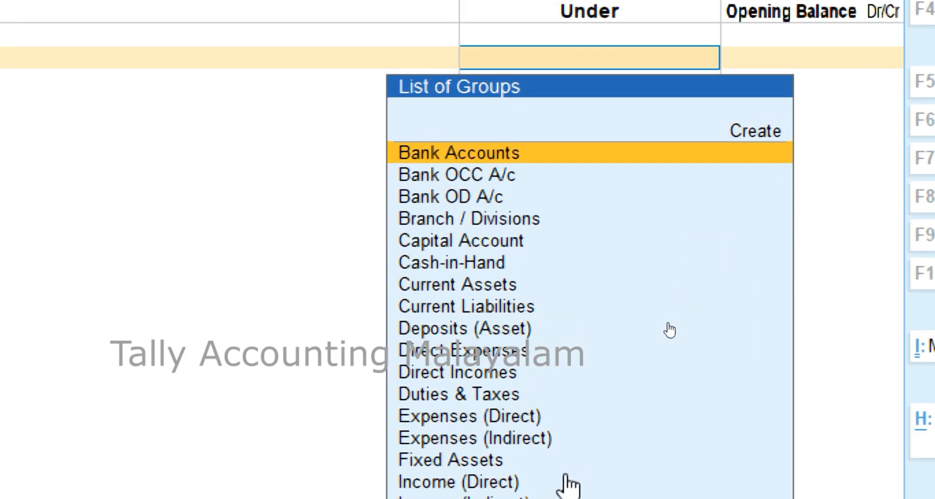
type("Ca")
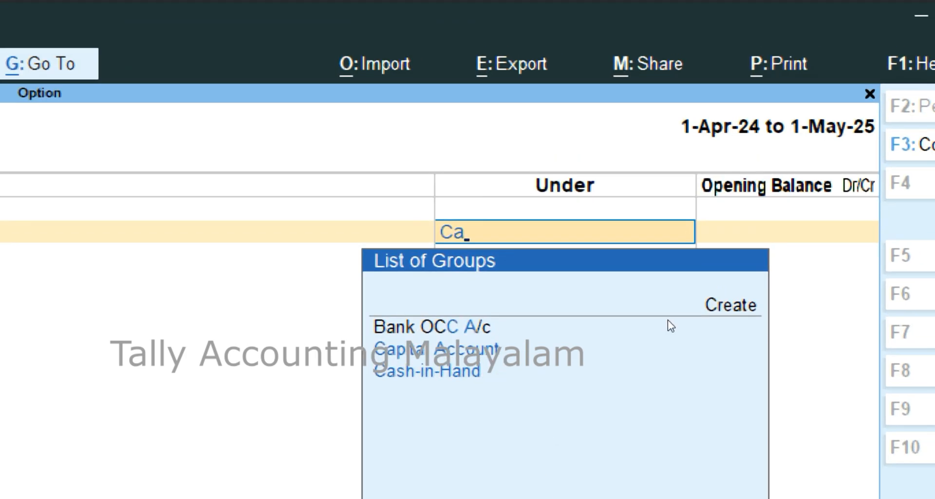
key("Return")
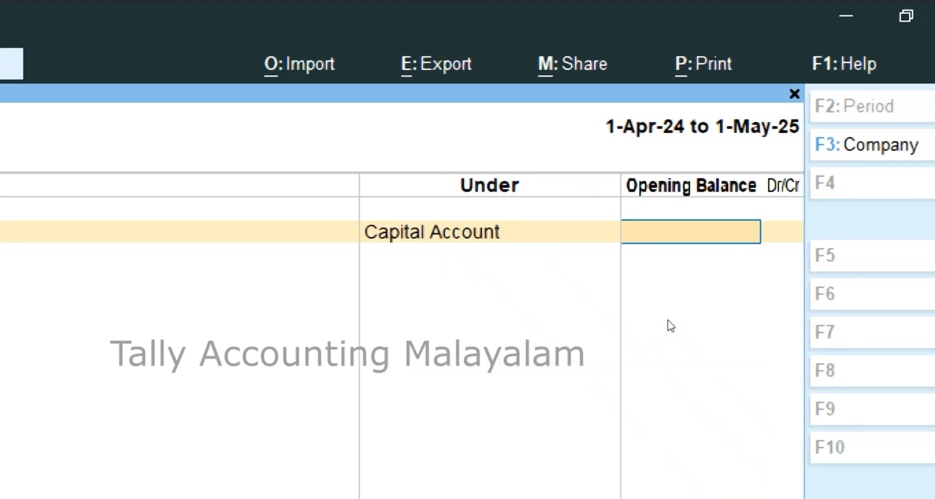
type("150000")
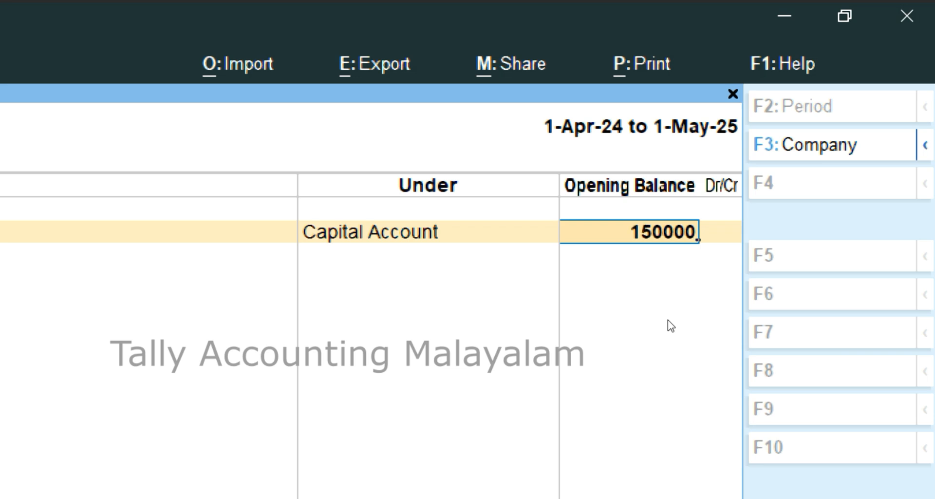
key("Return")
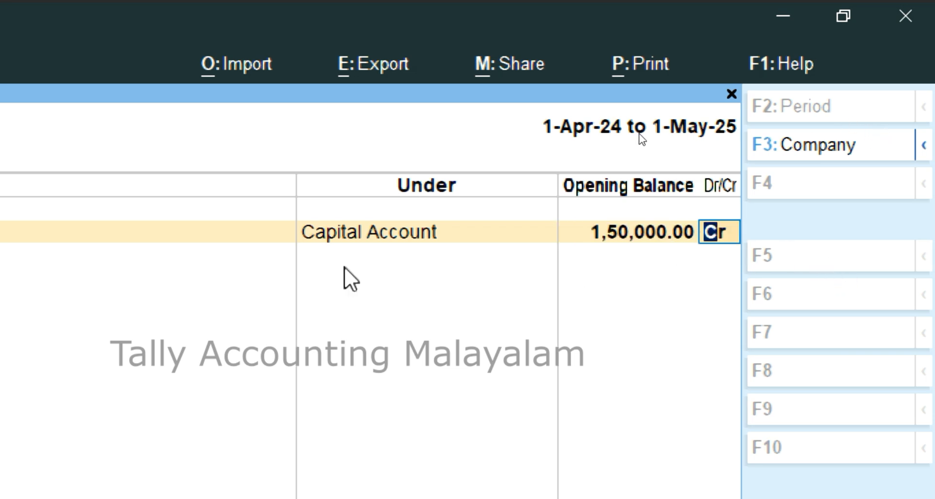
key("Return")
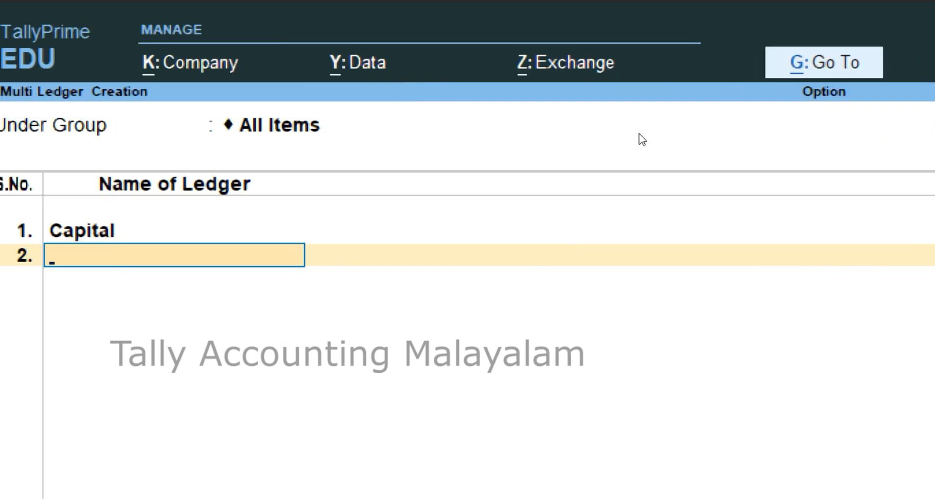
Enter a Furniture ledger under Fixed Assets with an opening balance of 2,500.00 Dr and save the ledger list.
type("Furnitur")
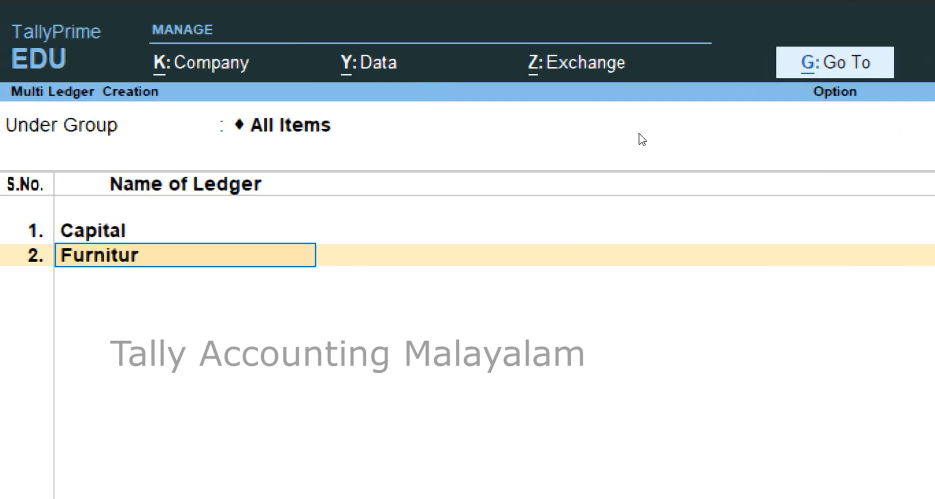
type("e")
key("Return")
type("F")
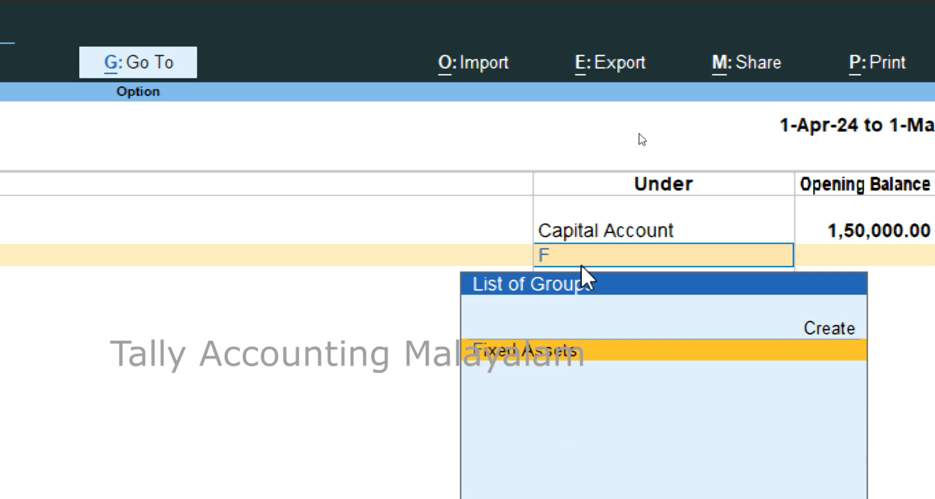
key("Return")
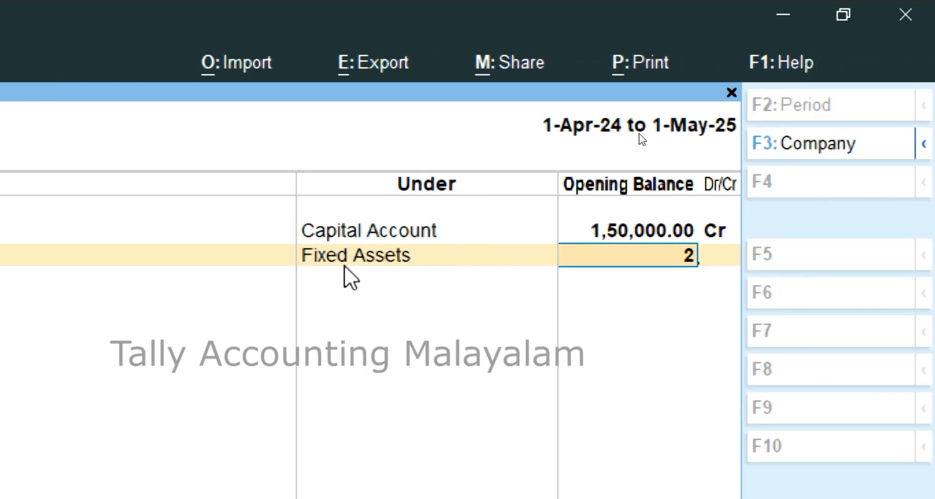
key("Return")
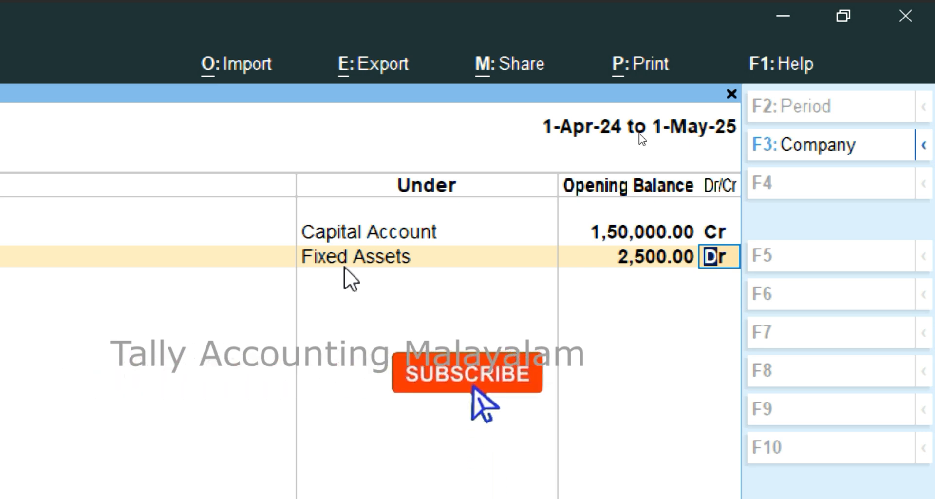
key("Return")
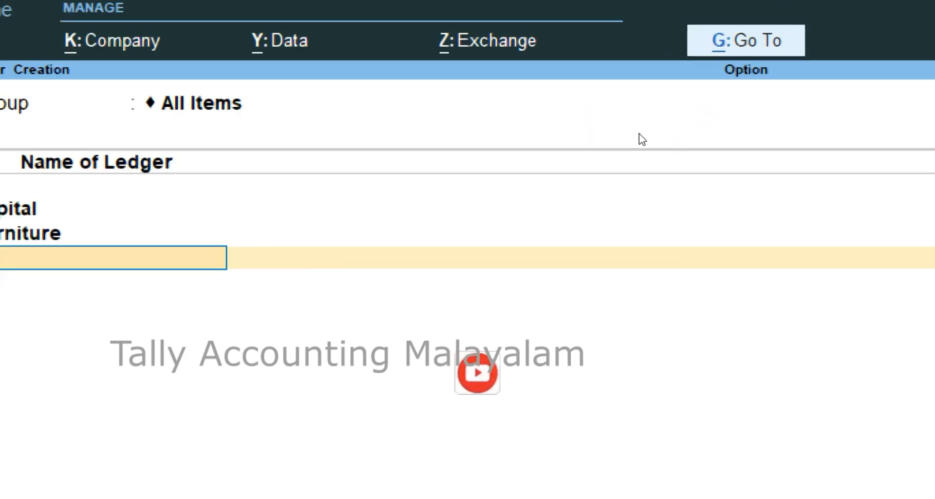
key("Return")
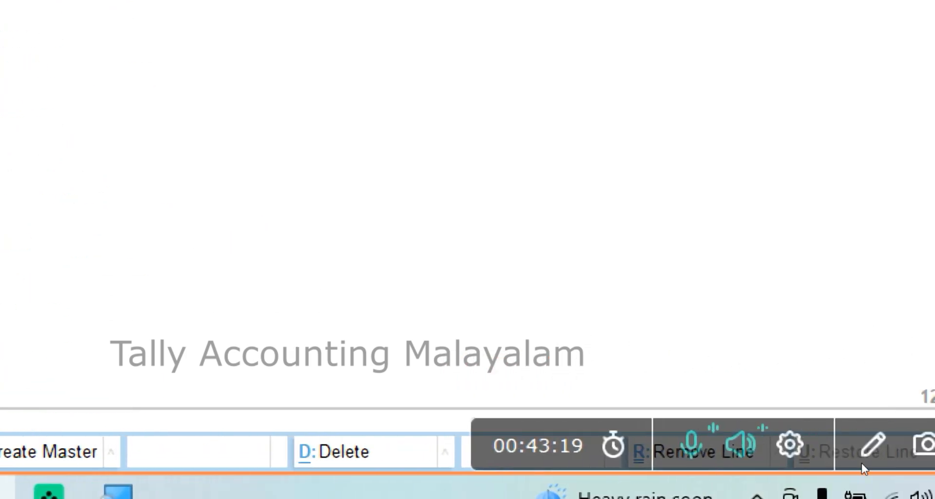
Review all ledgers' groups and opening balances in Multi Alter under All Items, then return to the list of masters.
left_click(852, 321)
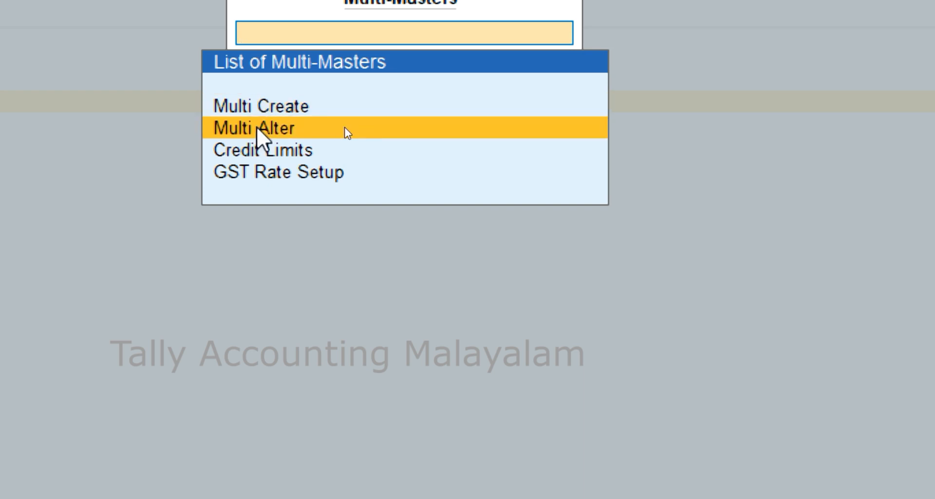
left_click(256, 128)
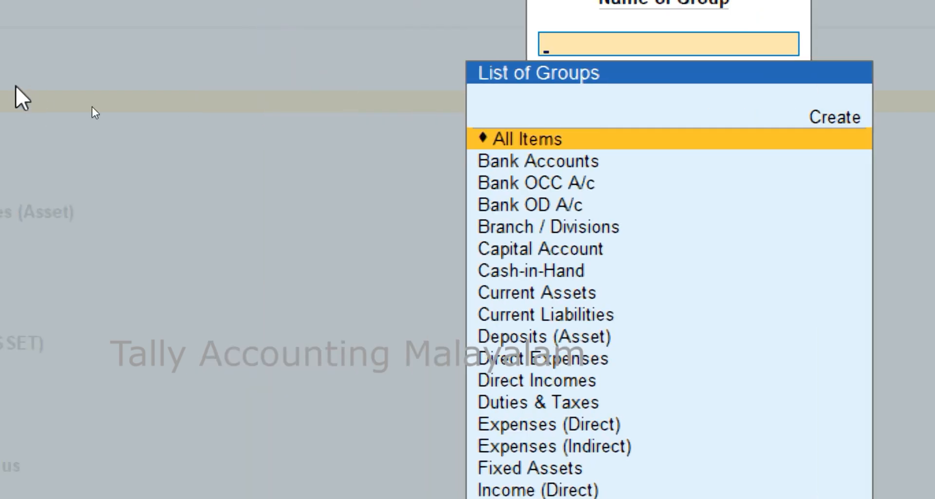
key("Return")
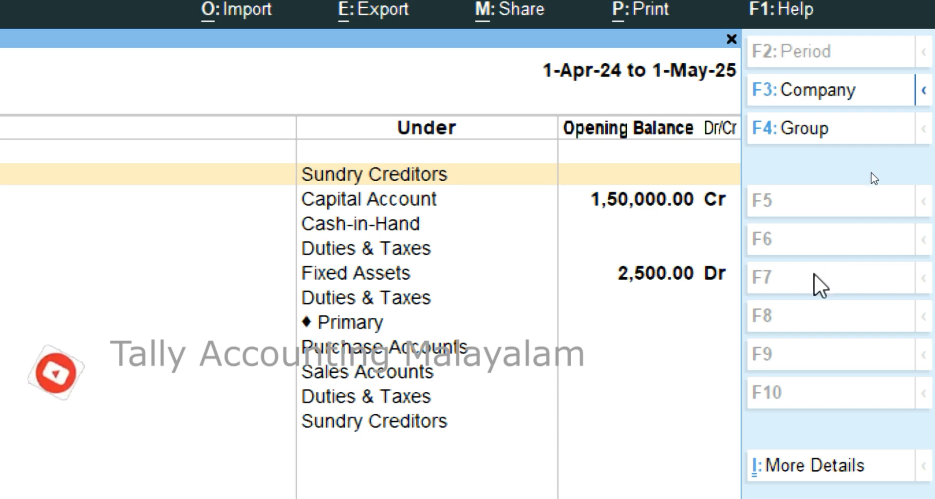
key("Escape")
key("Return")
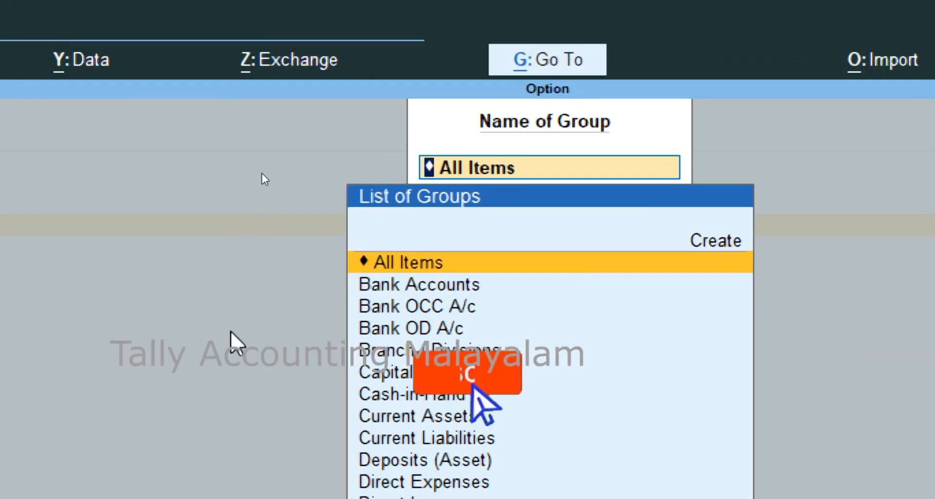
key("Escape")
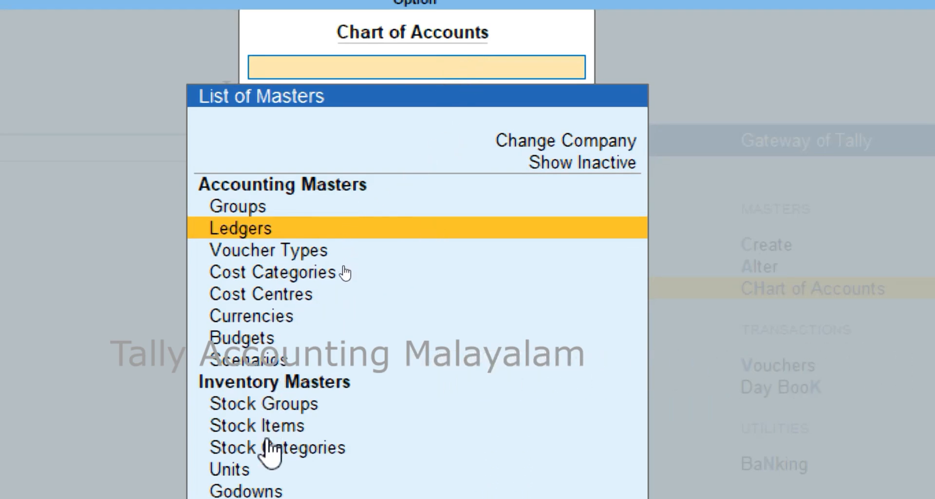
Start multi stock item creation from the stock item list under All Items, leaving the batches option blank.
key("Return")
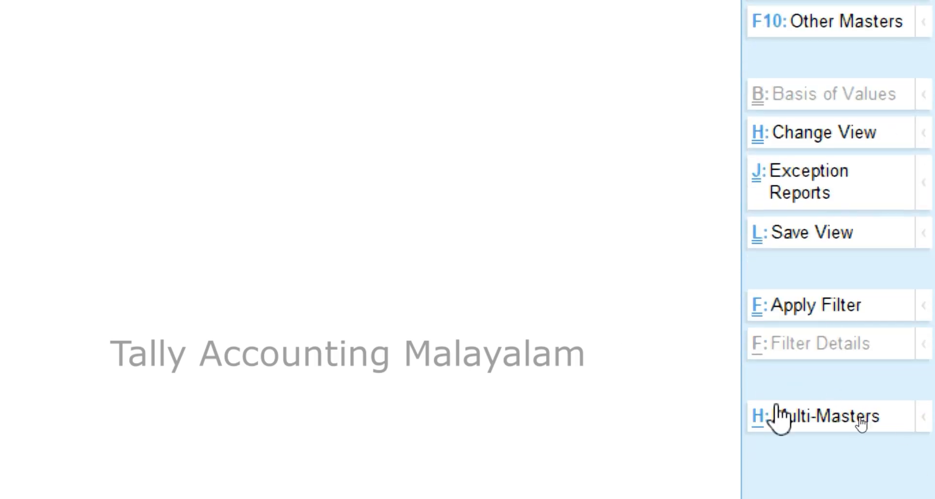
left_click(806, 417)
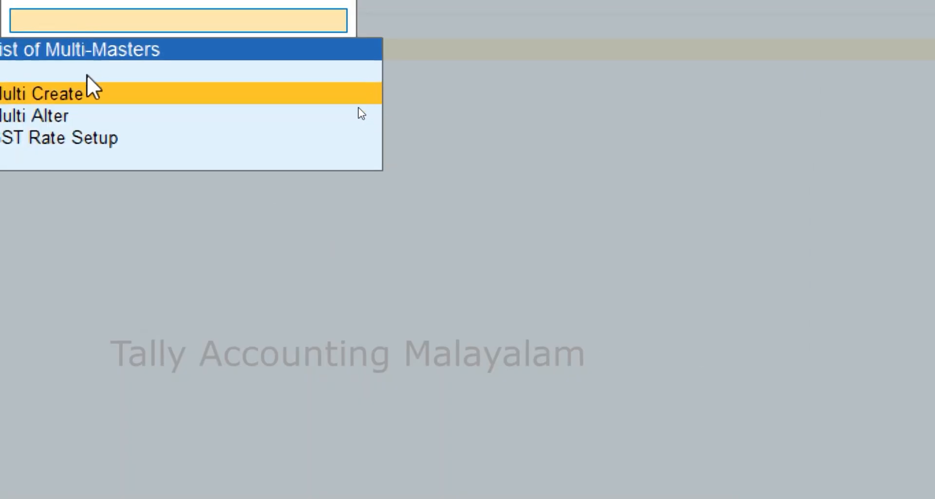
left_click(229, 93)
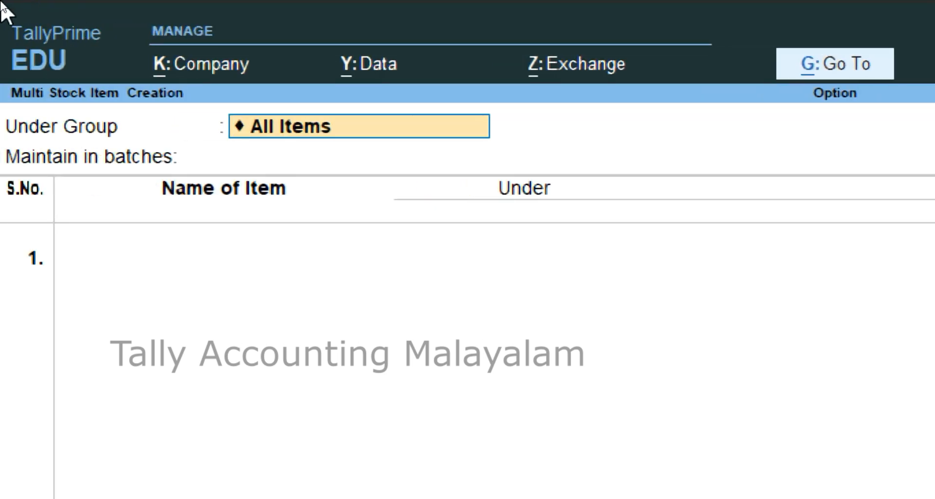
key("Return")
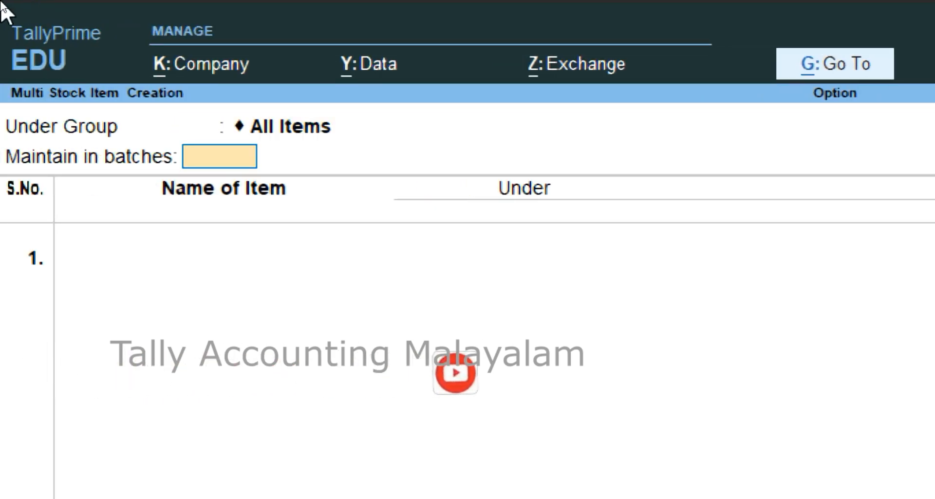
key("Return")
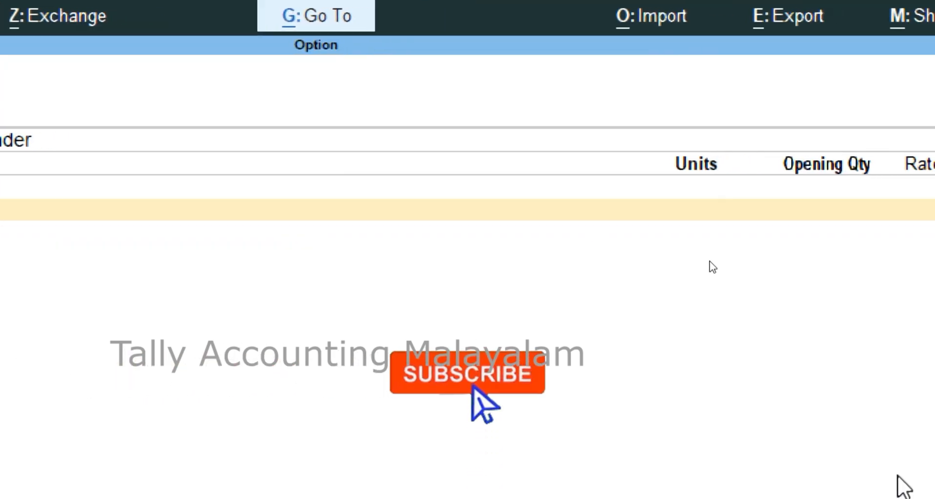